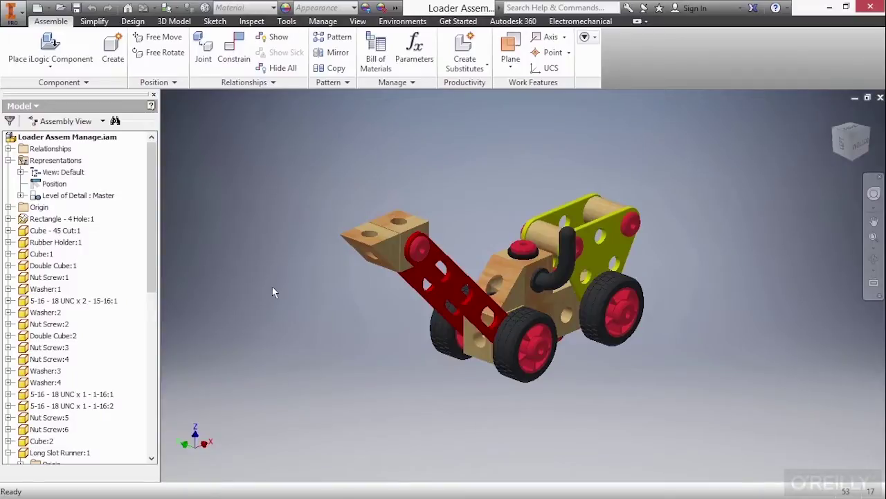
- Try dragging the right rear wheel, cancel the move, and briefly expand the constraint list
left_click_drag(603, 306, 606, 330)
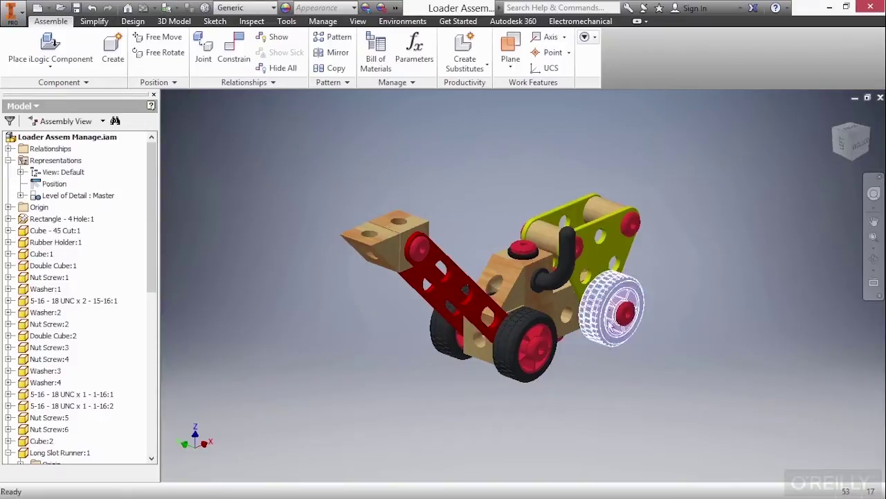
key("Escape")
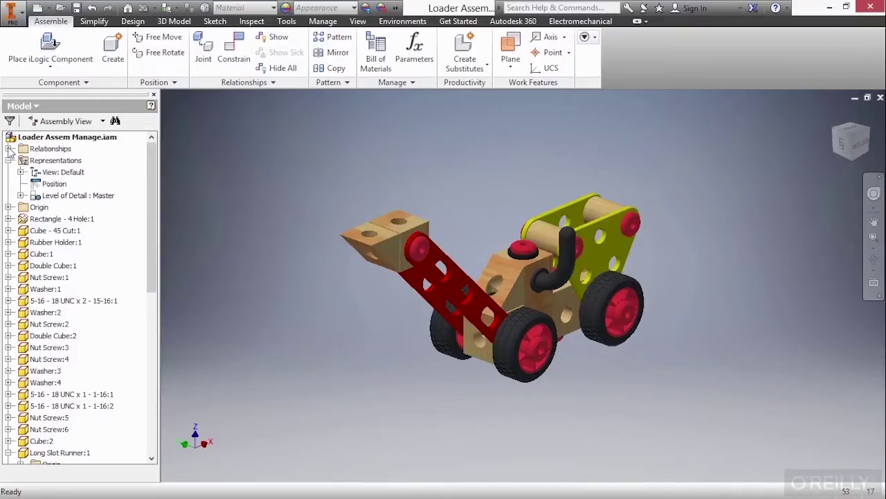
left_click(8, 148)
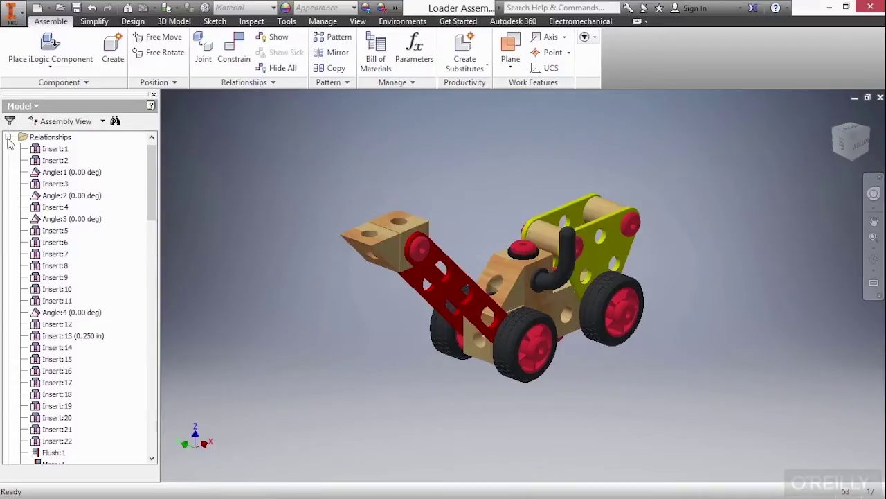
left_click(8, 137)
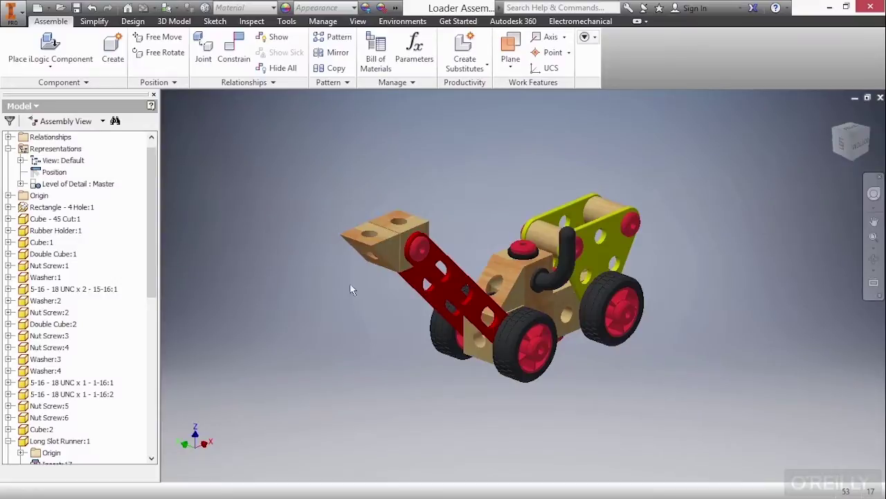
- Run Analyze Interference on the window-selected front components, finding 17 interferences totalling 0.133 in^3
left_click(250, 22)
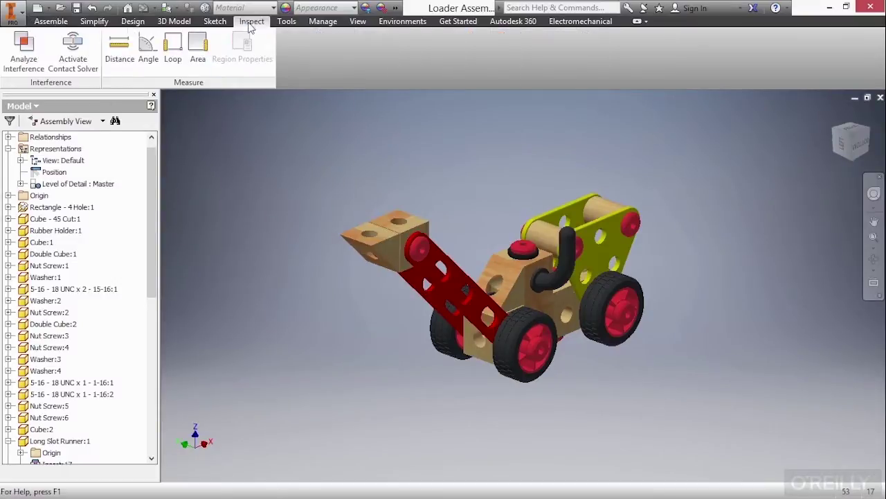
left_click(25, 62)
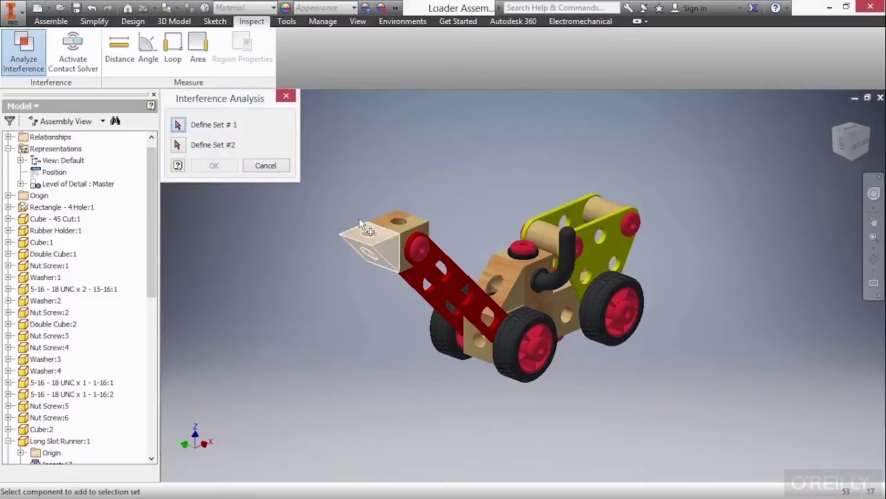
left_click_drag(335, 183, 576, 409)
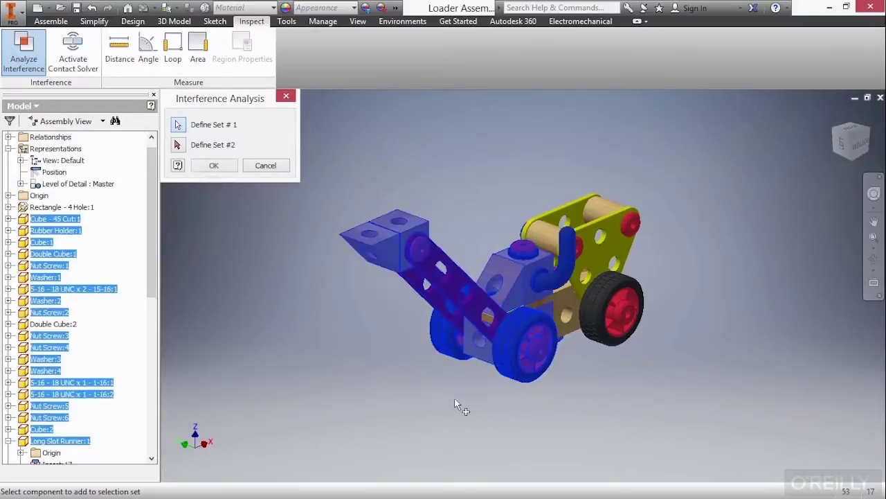
left_click(214, 166)
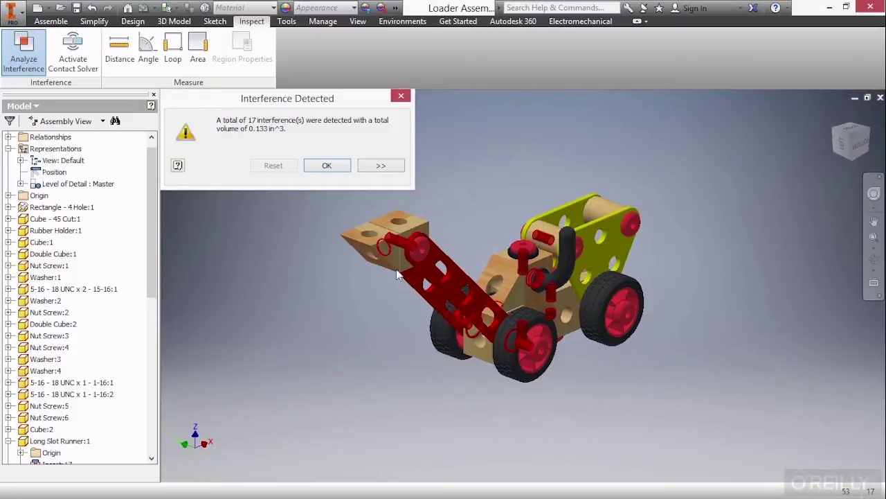
- Zoom and pan over the red clashes on the loader arm, then dismiss the Interference Detected report
scroll(401, 270, "up", 5)
middle_click_drag(400, 256, 435, 295)
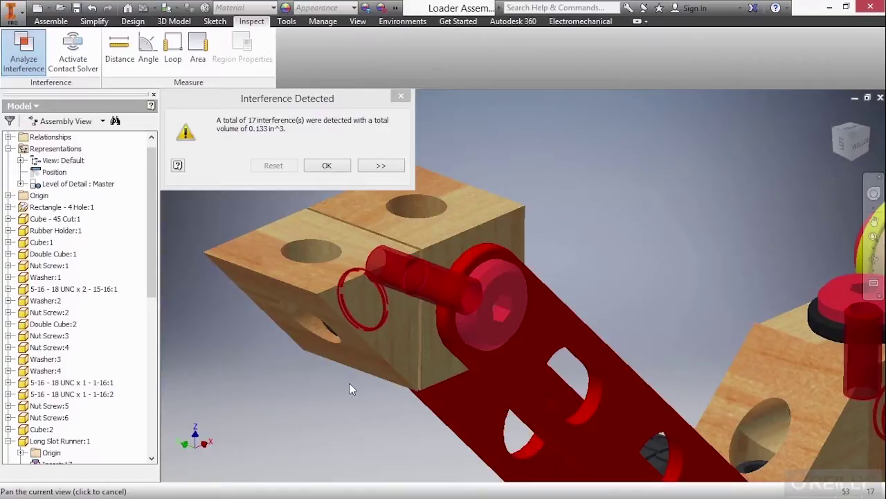
scroll(349, 389, "down", 5)
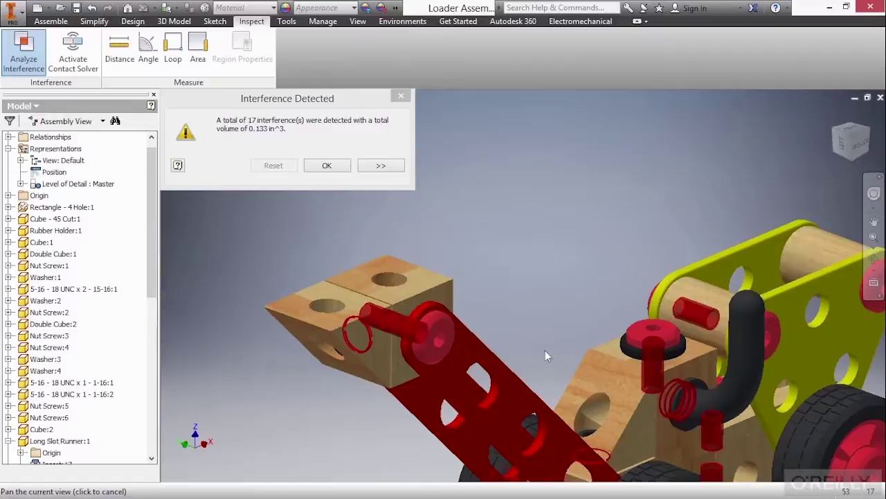
scroll(545, 350, "up", 3)
scroll(657, 355, "up", 5)
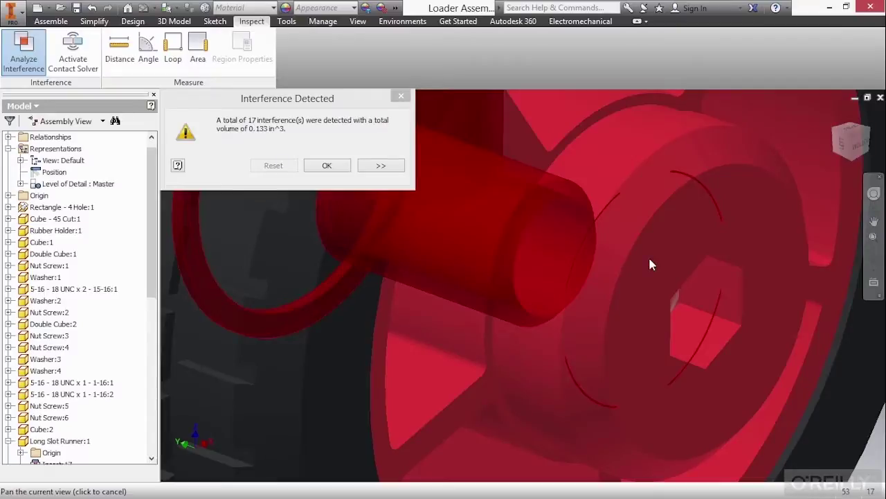
scroll(562, 294, "down", 10)
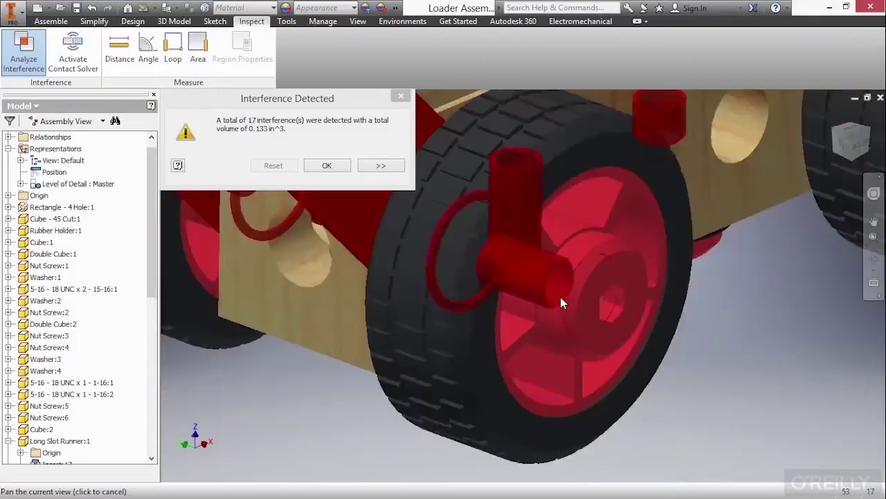
left_click_drag(506, 157, 515, 206)
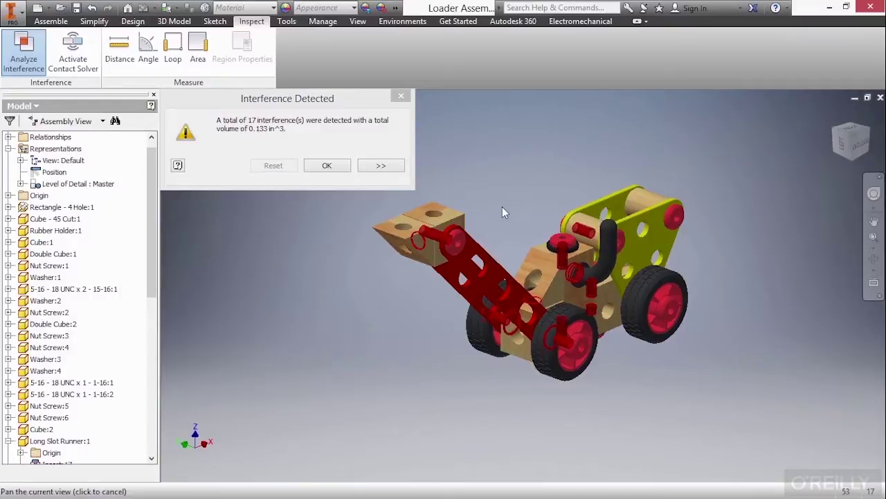
left_click(326, 165)
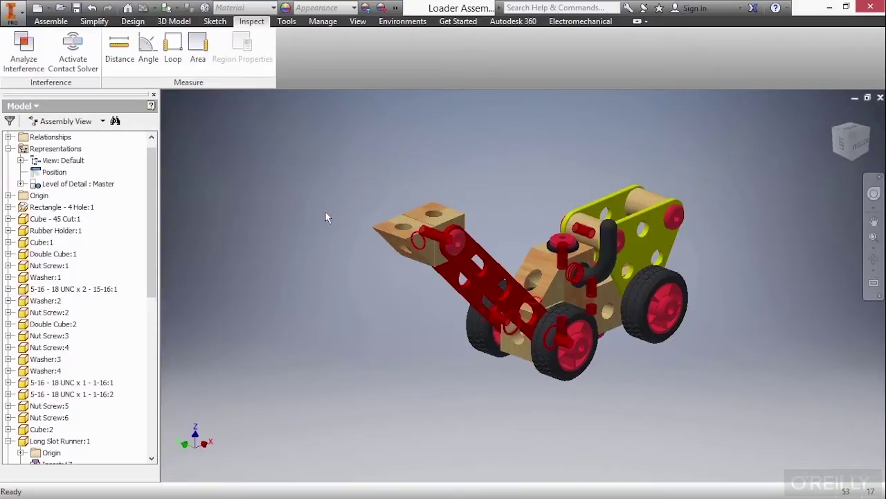
- Orbit the loader to a new angle and grab the red slot runner arm without moving it
middle_click_drag(326, 216, 412, 301, "shift")
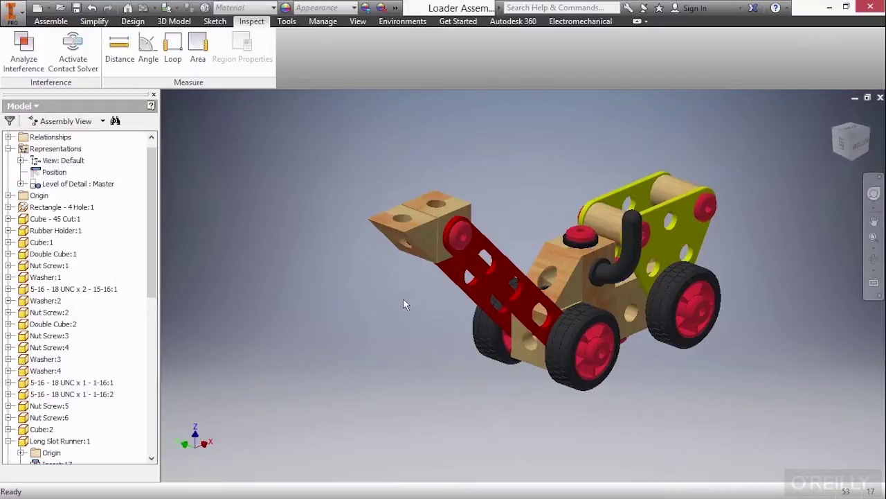
left_click_drag(152, 270, 147, 331)
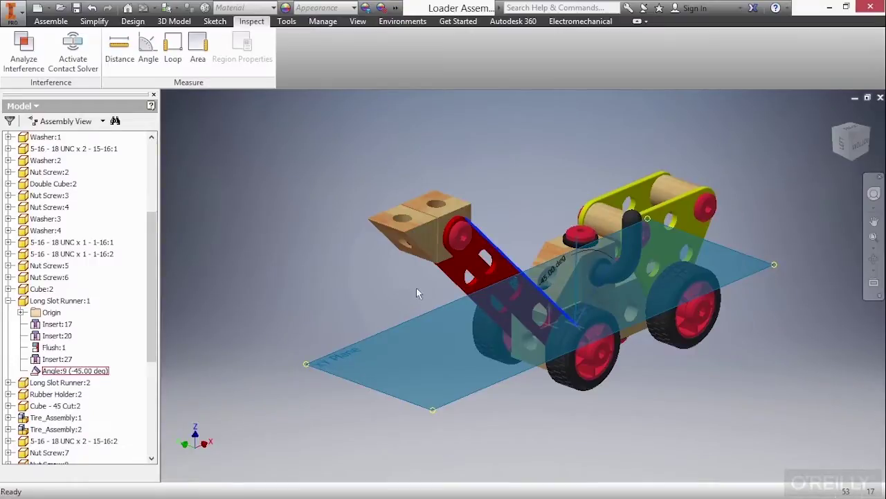
mouse_move(473, 268)
left_mouse_down()
mouse_move(466, 277)
mouse_move(472, 270)
left_mouse_up()
left_click(366, 319)
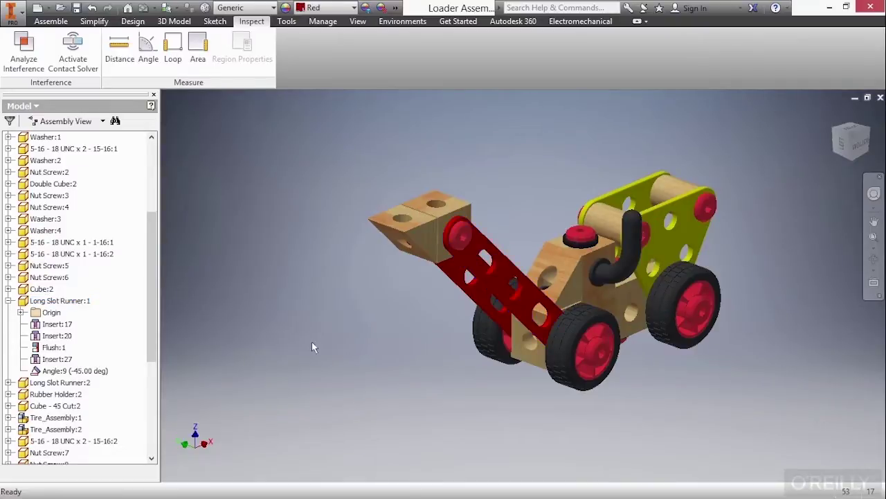
- Edit Angle:9 to 0, then -90, then back to 0 deg, leaving the arm flat
double_click(84, 374)
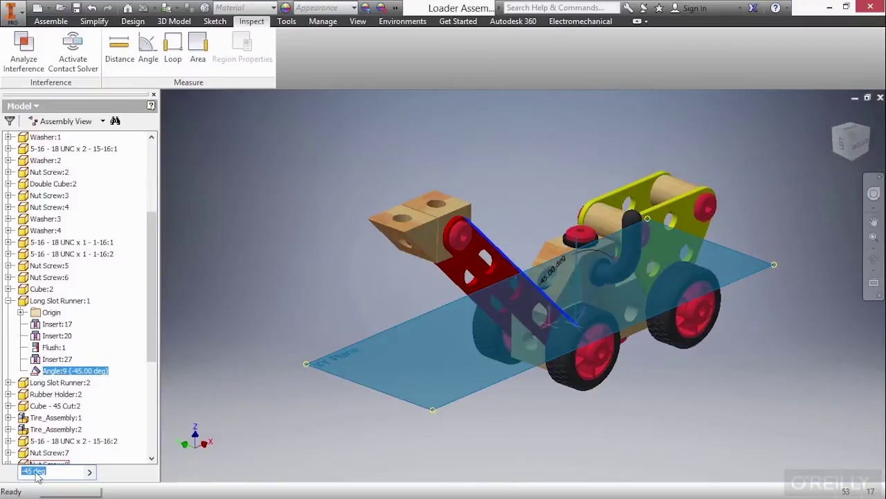
type("0")
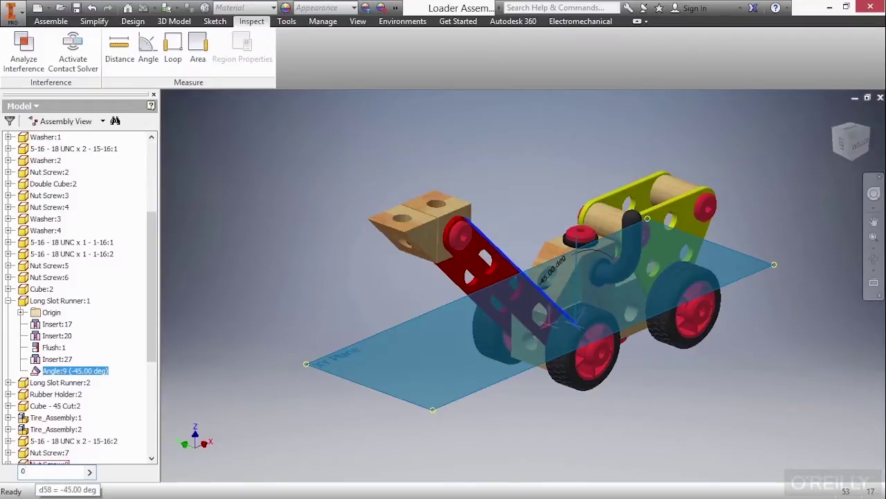
key("Return")
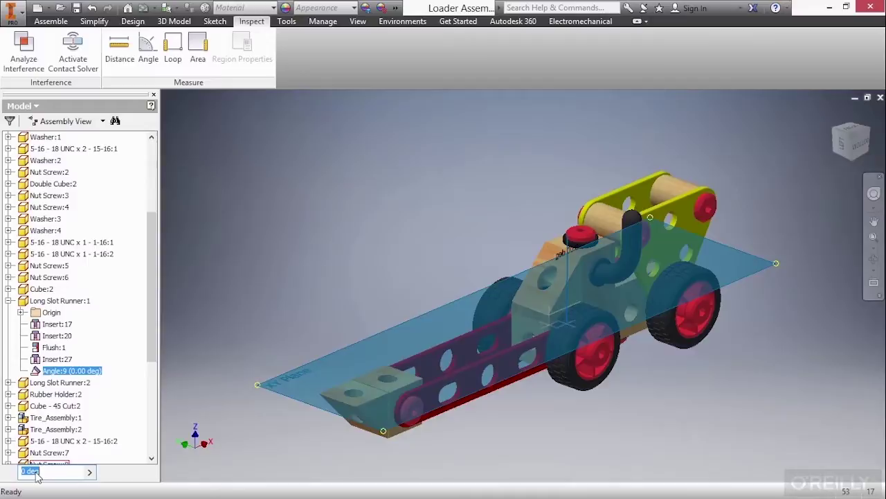
type("-90")
key("Return")
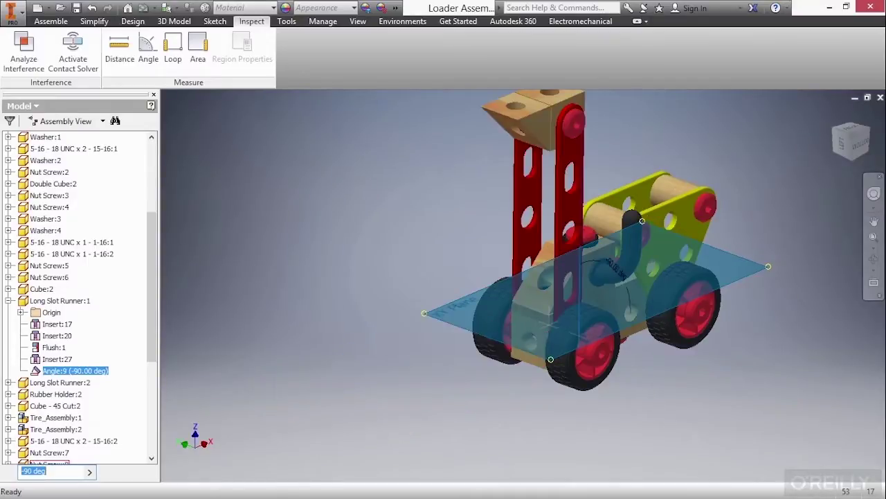
type("0")
key("Return")
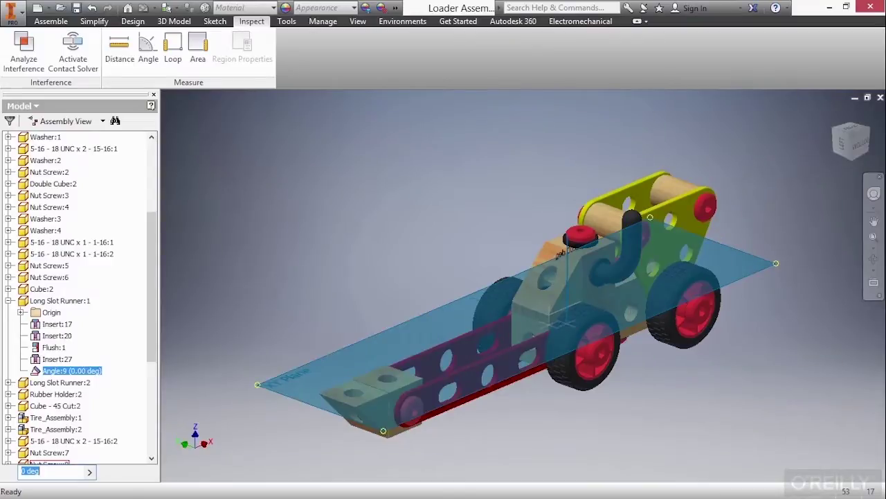
left_click(208, 303)
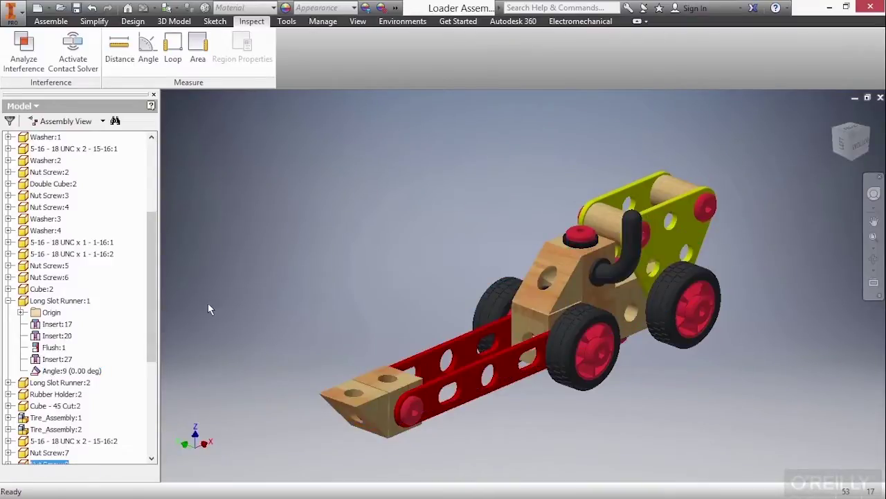
- Open Drive for the Angle:9 constraint with Start 0 and End -90 deg
left_click(74, 371)
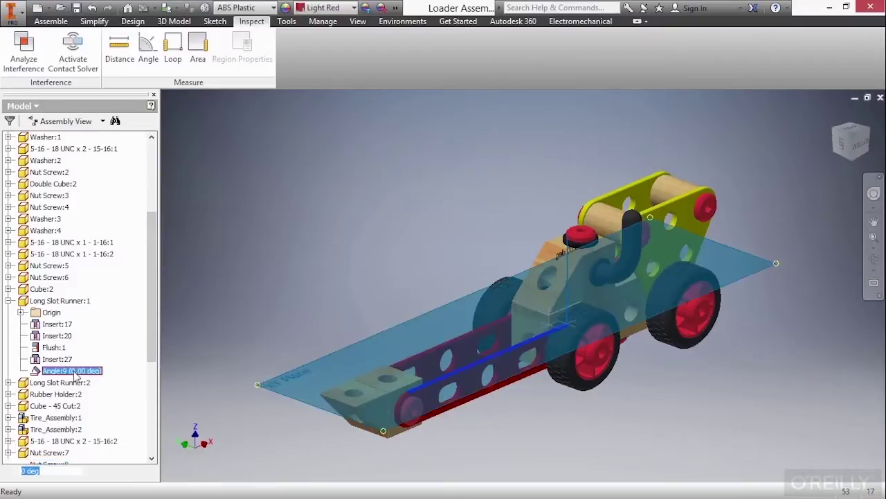
right_click(75, 374)
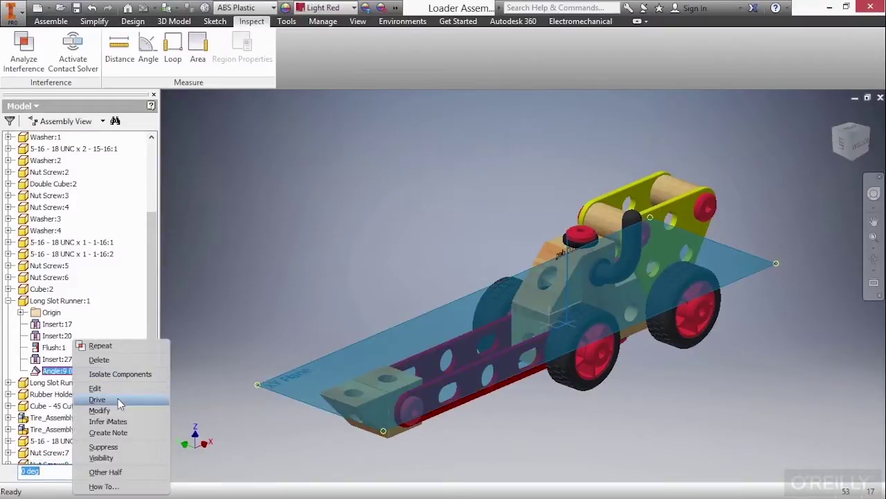
left_click(97, 399)
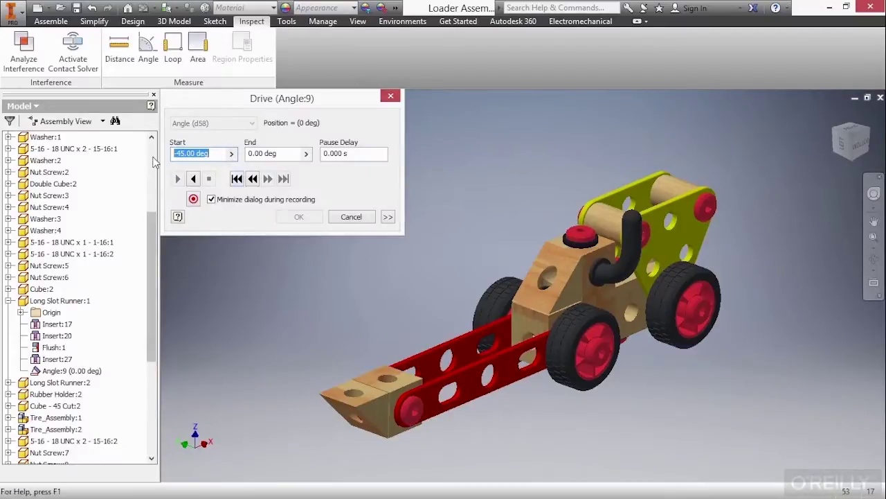
type("0")
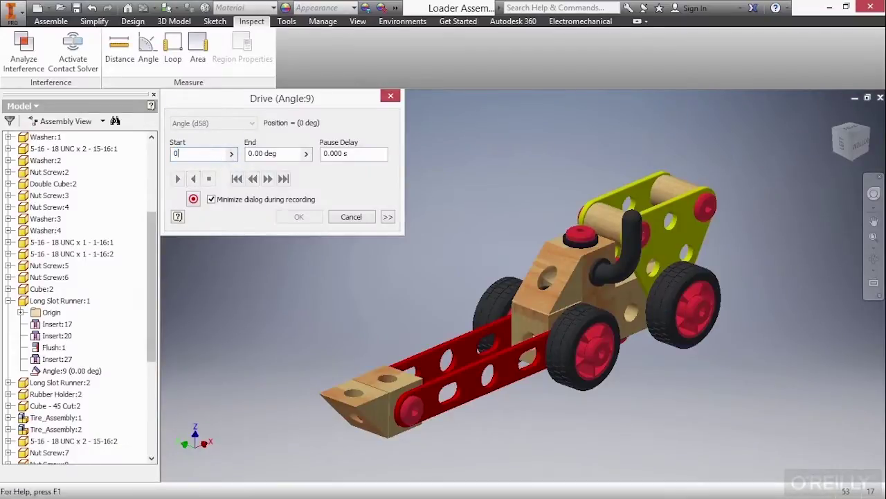
left_click(248, 153)
type("-9")
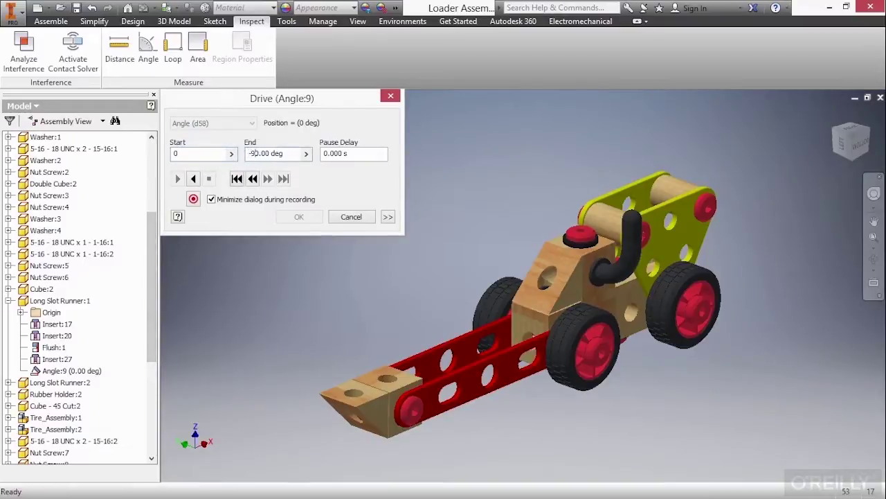
- Play the drive forward and reverse several times to swing the bucket, then cancel
left_click(194, 178)
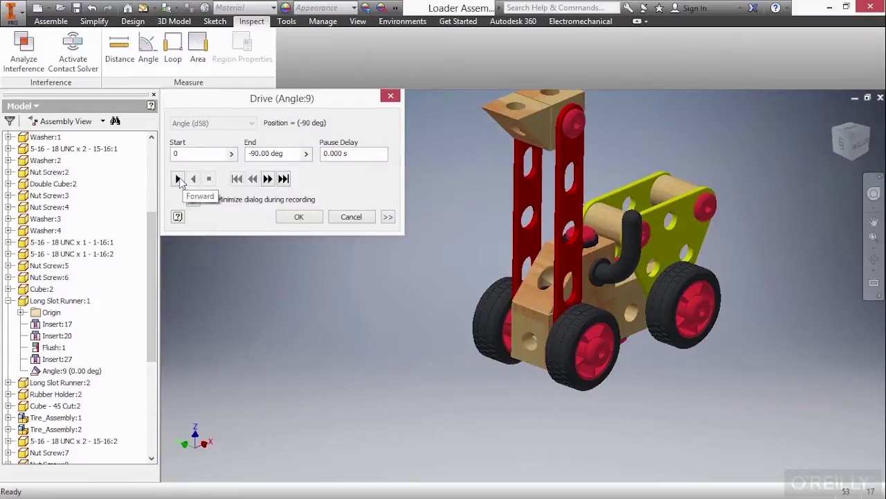
left_click(178, 180)
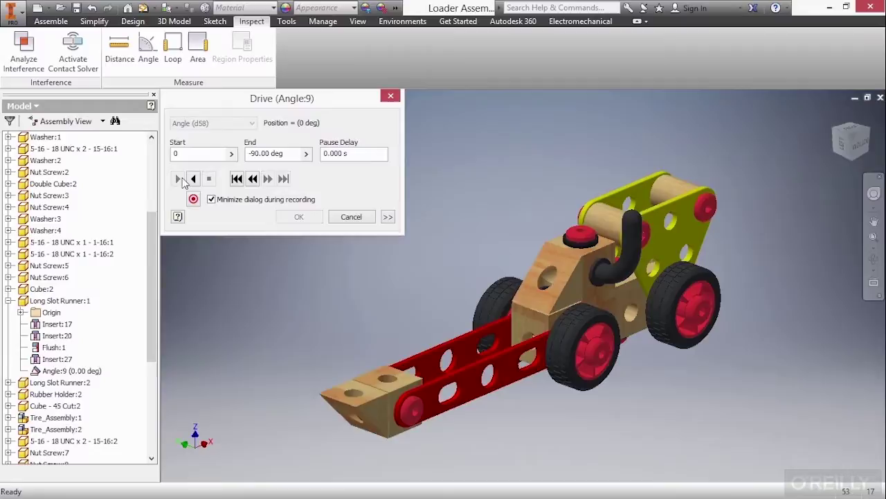
left_click(194, 179)
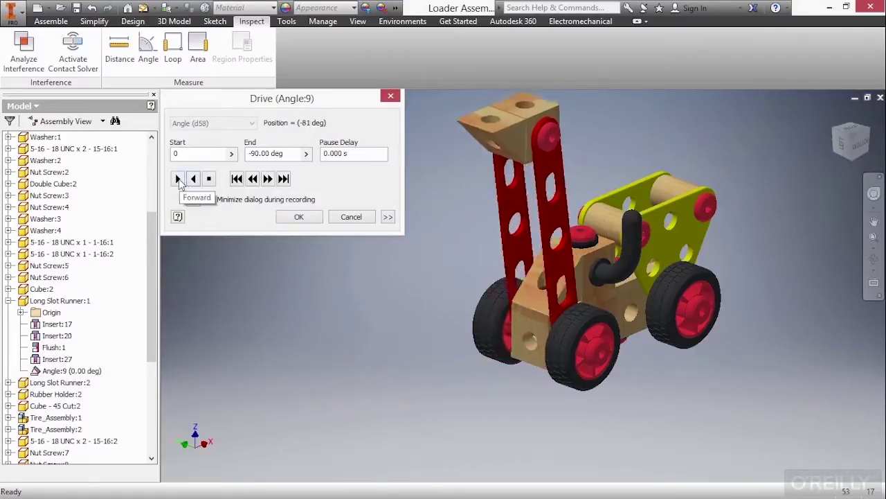
left_click(178, 179)
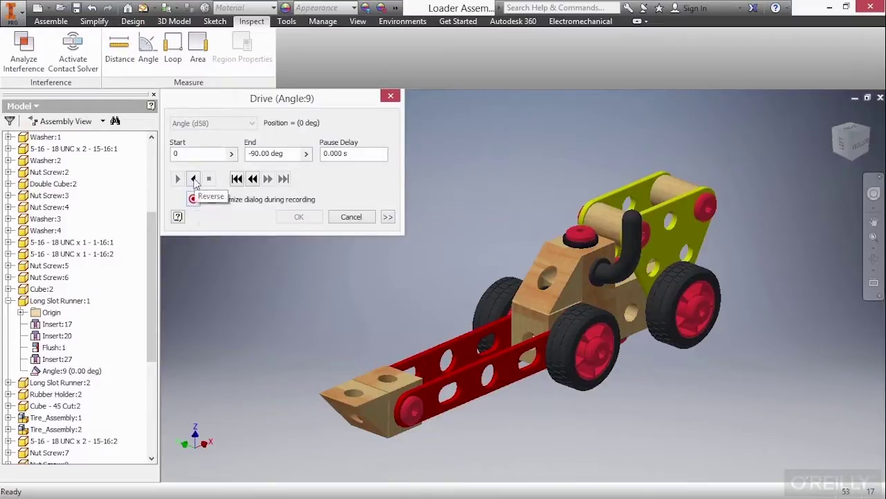
left_click(194, 179)
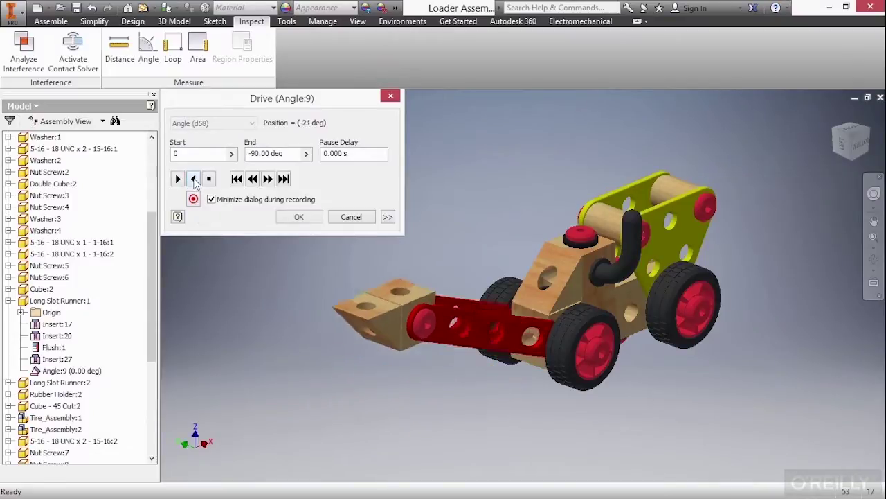
left_click(340, 220)
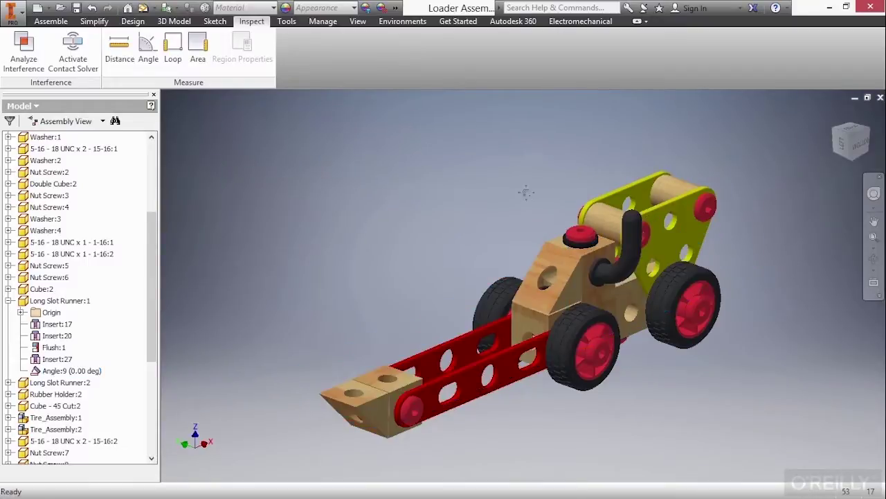
- Shift the view left and open the Bill of Materials for Loader Assem Manage.iam from the Assemble tab
middle_click_drag(525, 192, 477, 194)
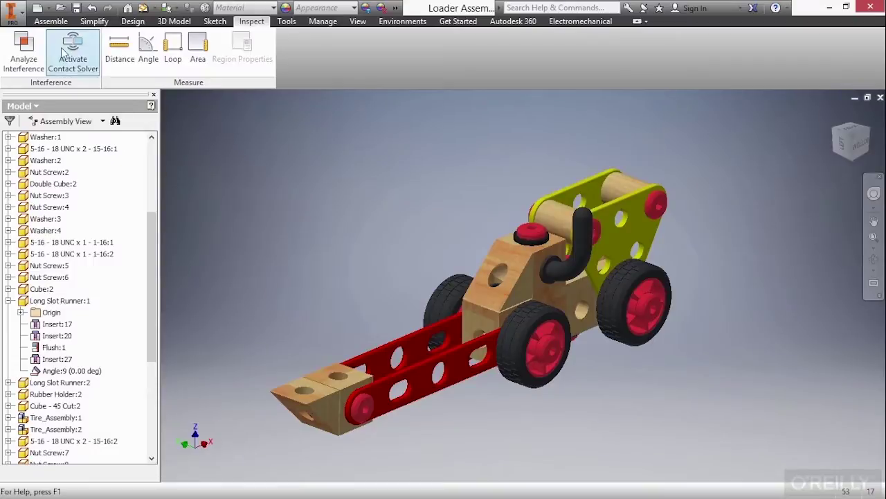
left_click(51, 21)
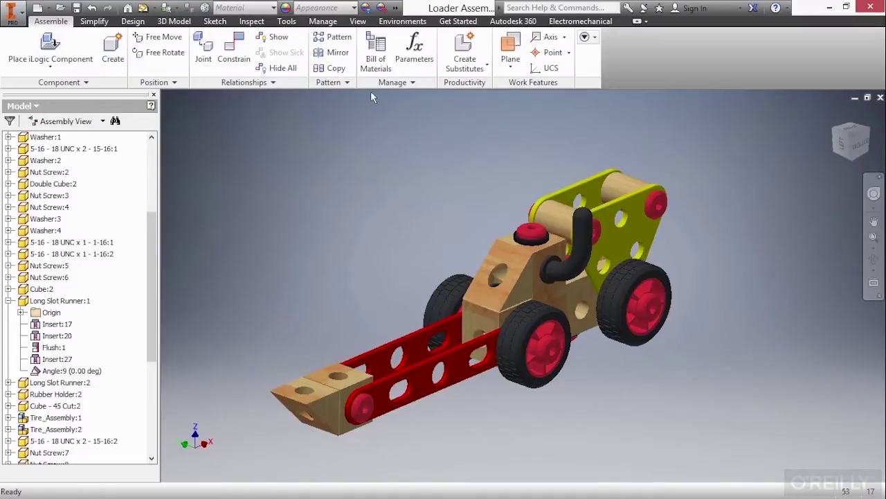
left_click(383, 66)
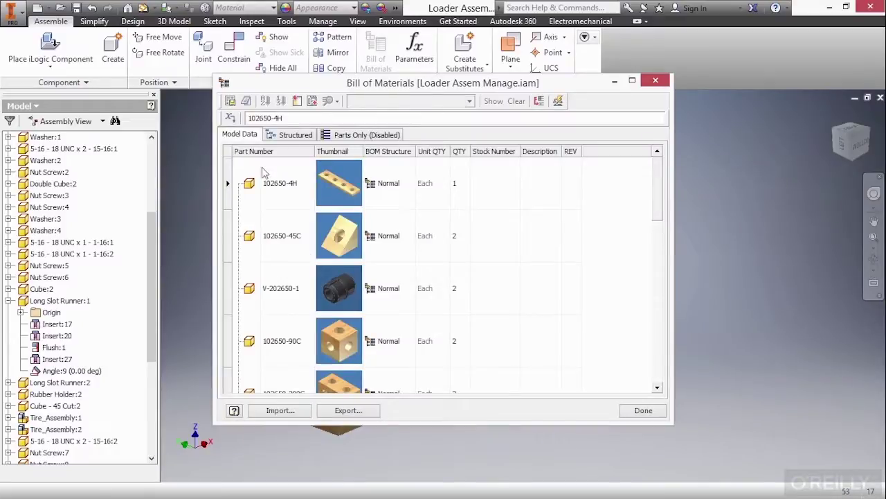
- Move the BOM window, review each cell of the 102650-4H row, then open Export Bill of Materials
left_click_drag(344, 84, 162, 39)
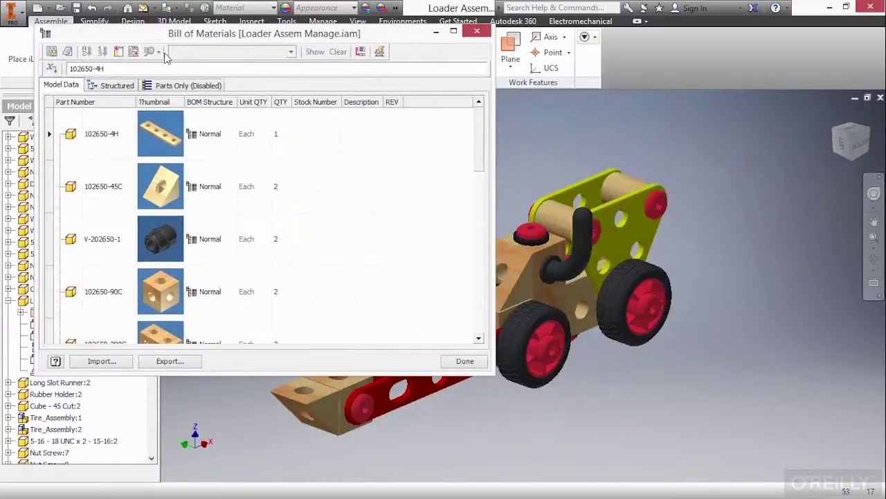
left_click(105, 146)
left_click(157, 147)
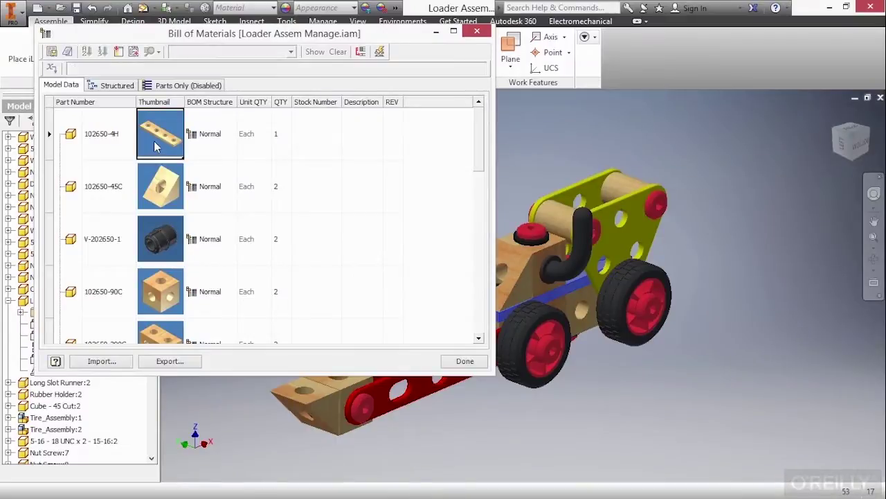
left_click(220, 150)
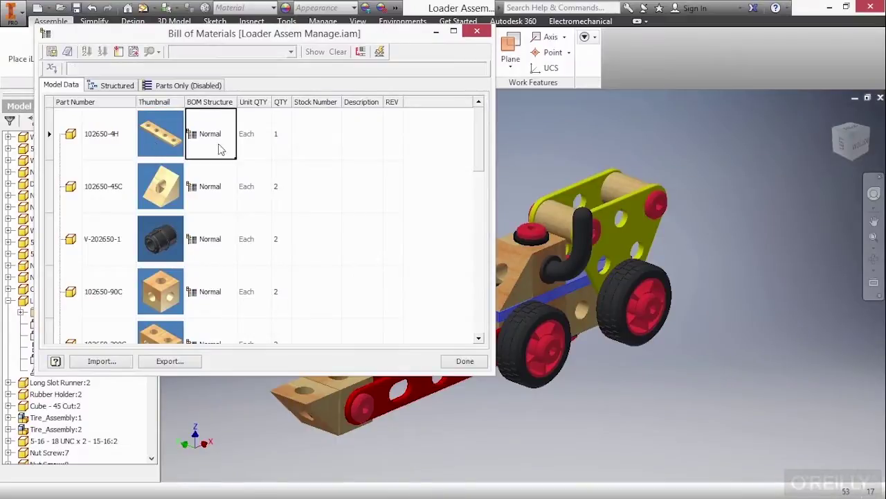
left_click(267, 138)
left_click(299, 142)
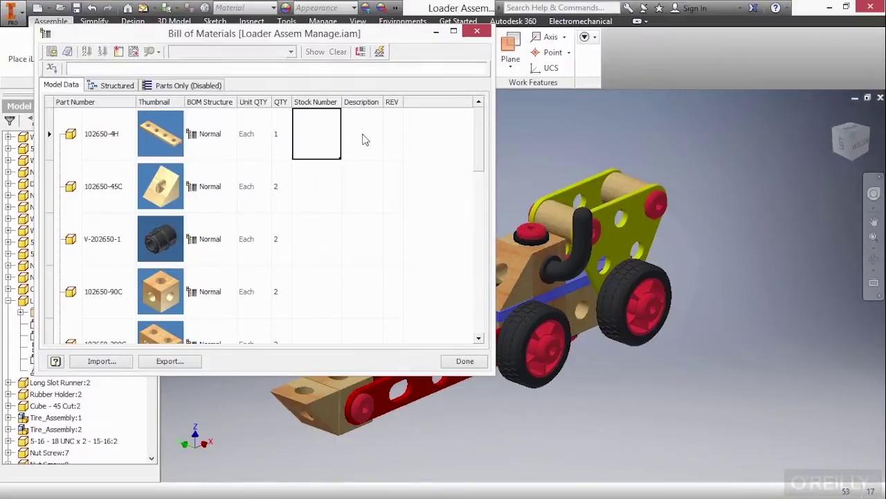
left_click(363, 138)
left_click(393, 135)
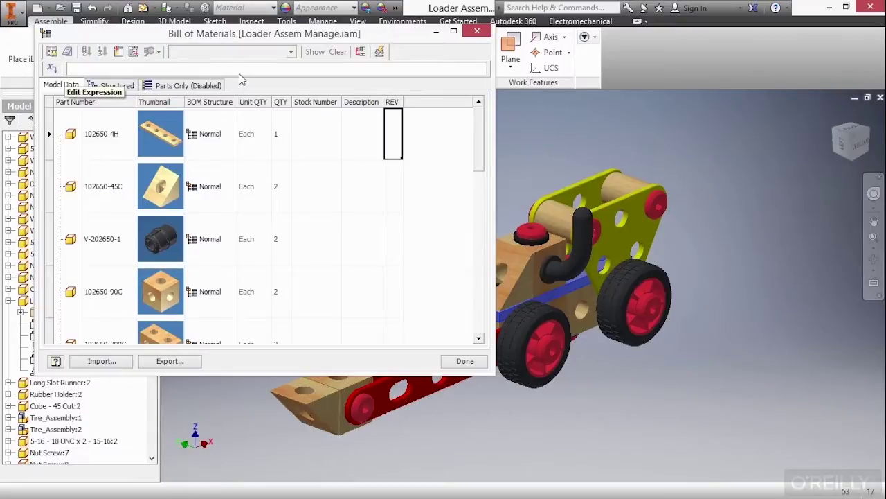
left_click(55, 58)
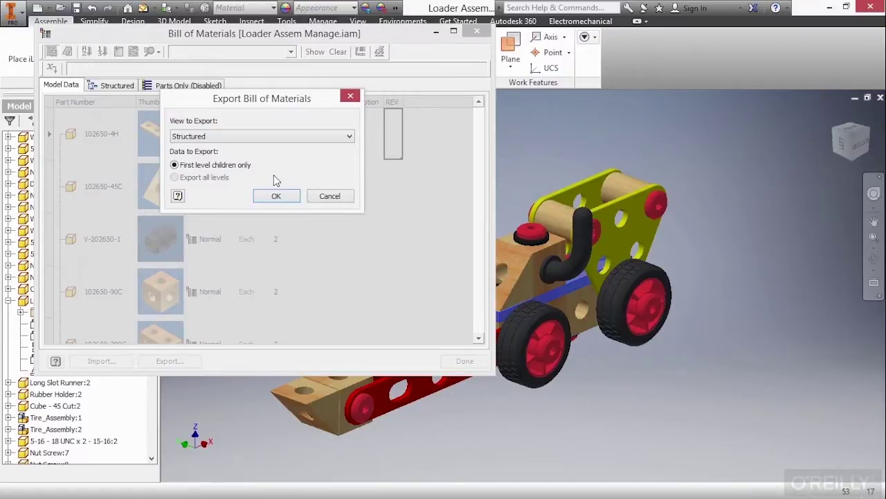
- Cancel the export, check part 102650-45C's stock number and description, and close the BOM
left_click(323, 196)
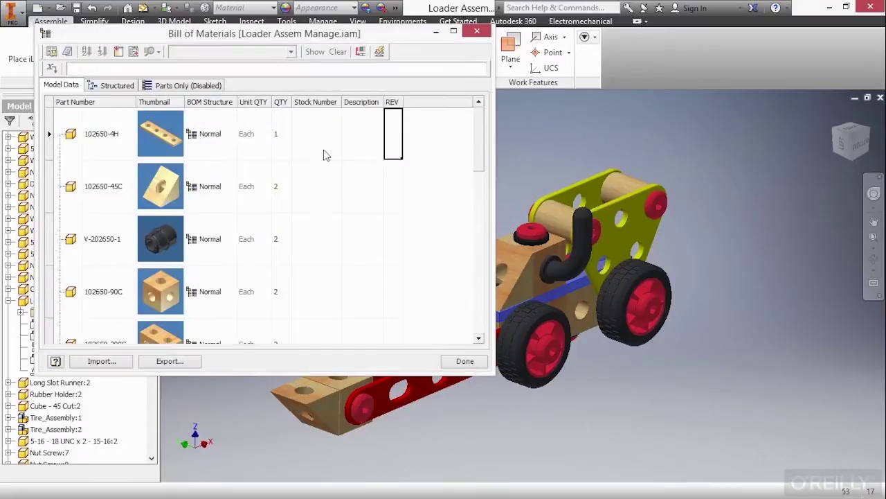
left_click(316, 189)
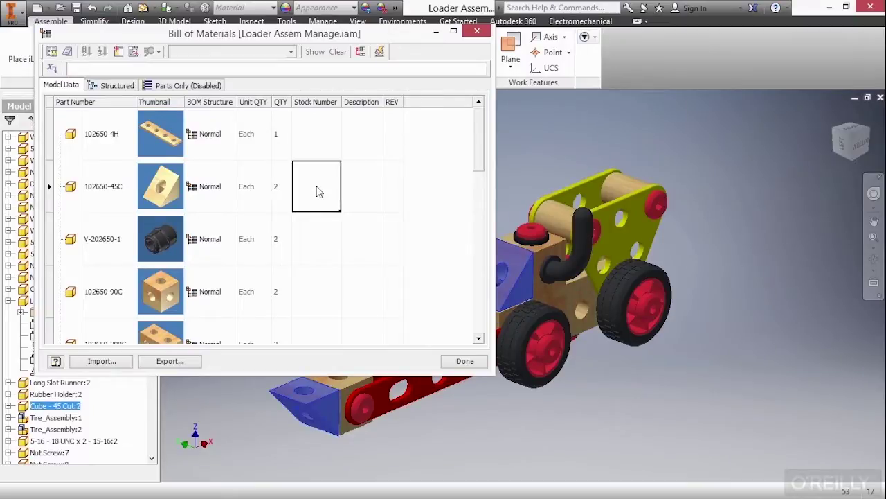
left_click(365, 184)
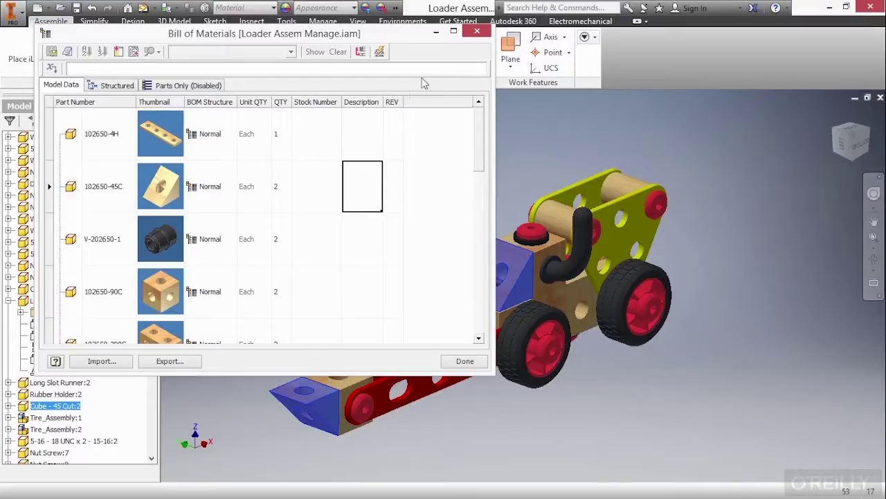
left_click(476, 33)
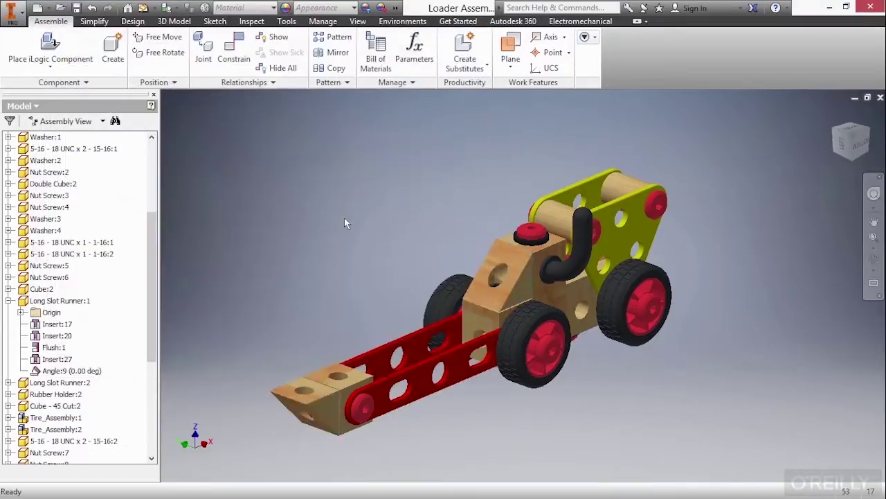